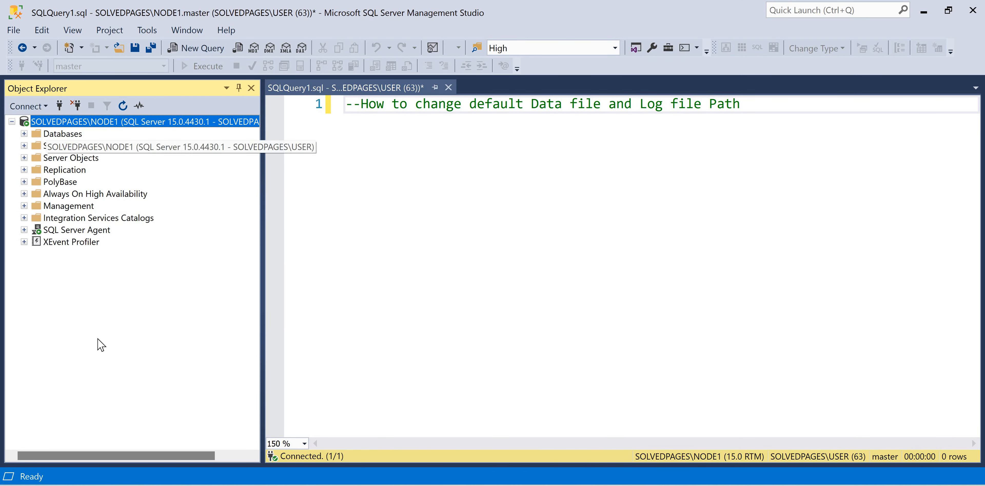
Open the Database Settings page in the server properties of the SOLVEDPAGES\NODE1 instance.
key("shift+F10")
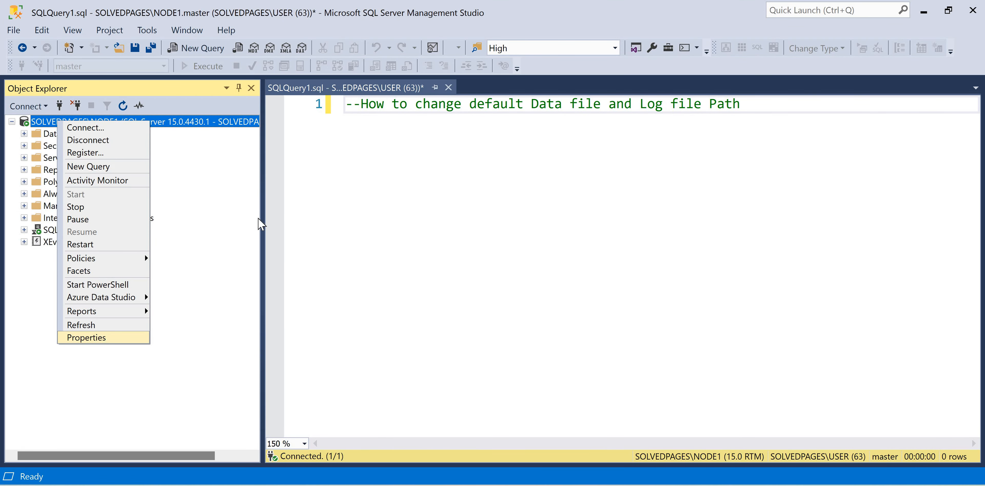
key("Up")
key("Return")
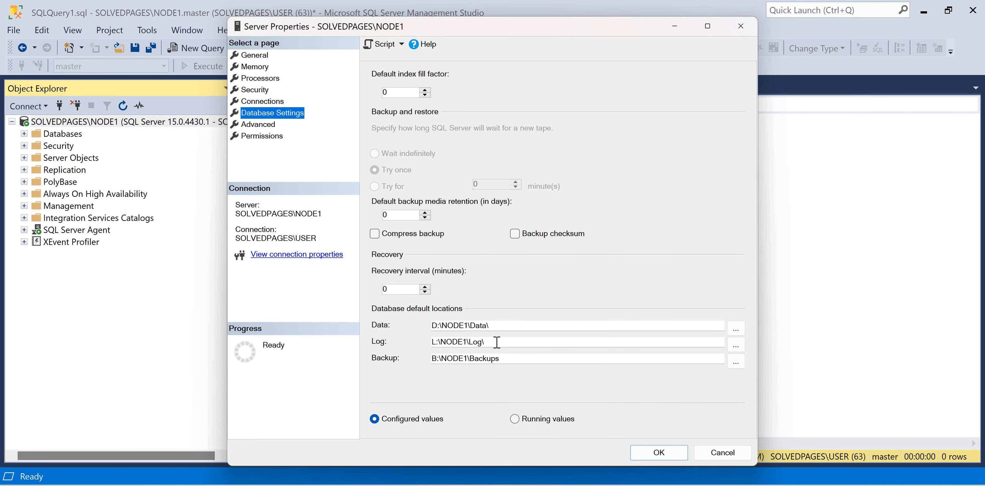
Examine the default data, log and backup locations set for the instance.
left_click_drag(500, 326, 415, 350)
key("Tab")
key("Tab")
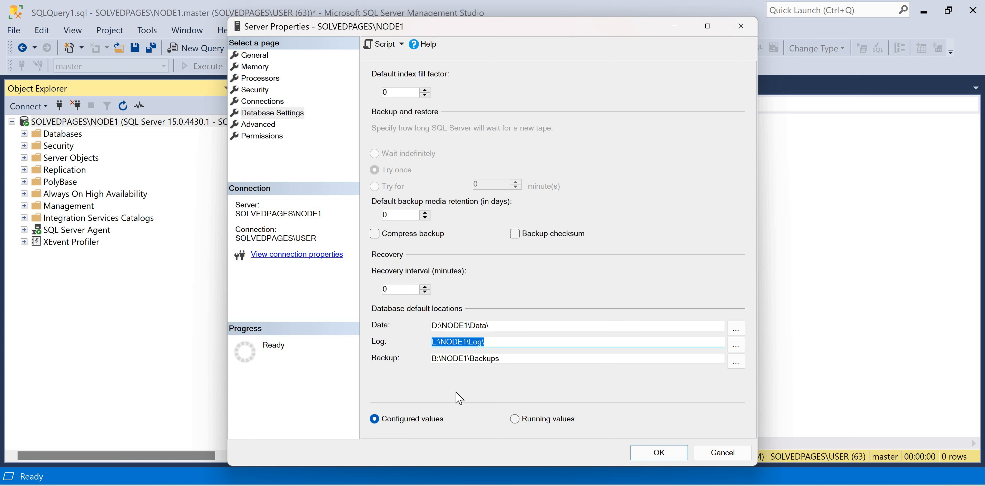
key("Tab")
key("Tab")
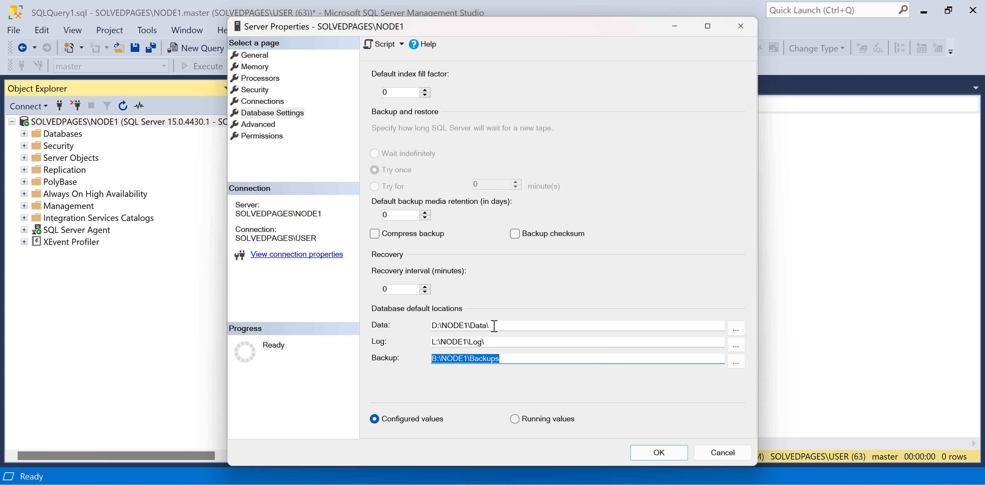
Switch to File Explorer, open the Data2 folder inside D:\NODE1 and copy its path.
left_click(503, 326)
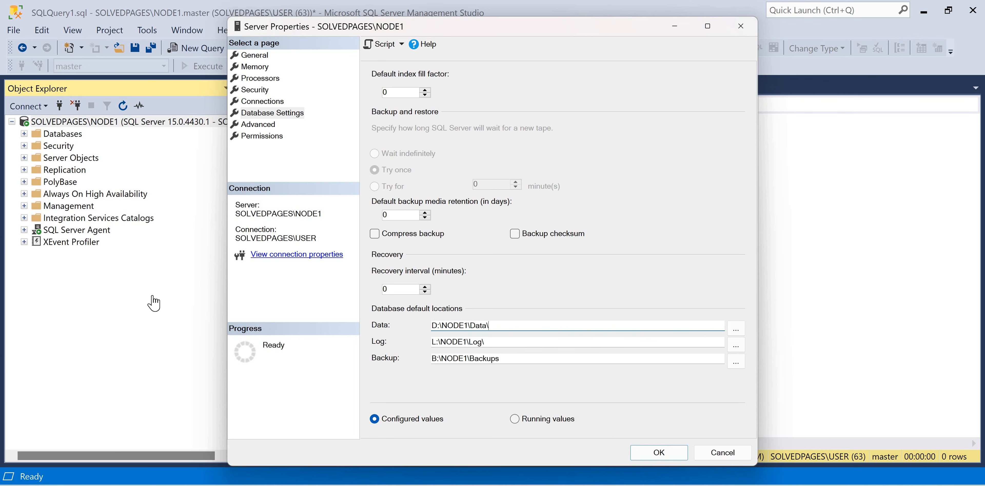
key("alt+Tab")
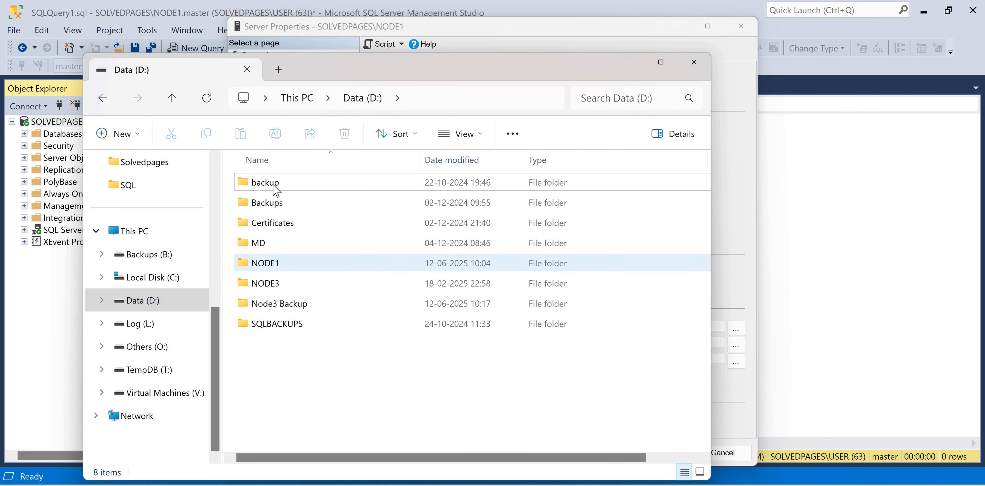
double_click(266, 265)
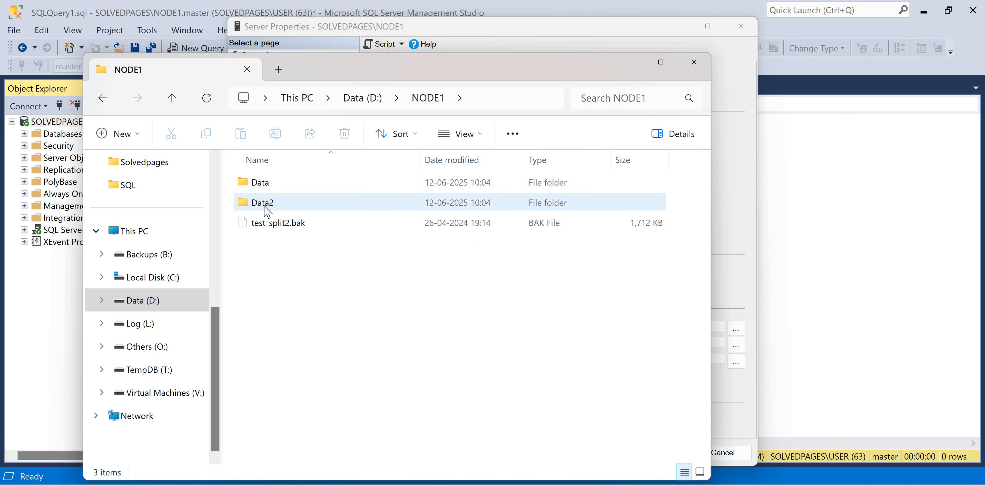
left_click(274, 210)
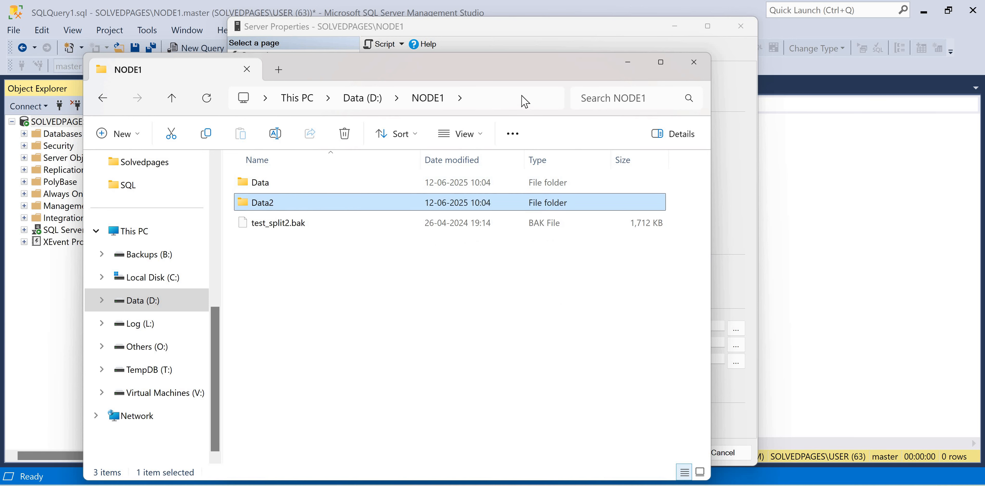
key("Return")
left_click(517, 106)
key("ctrl+c")
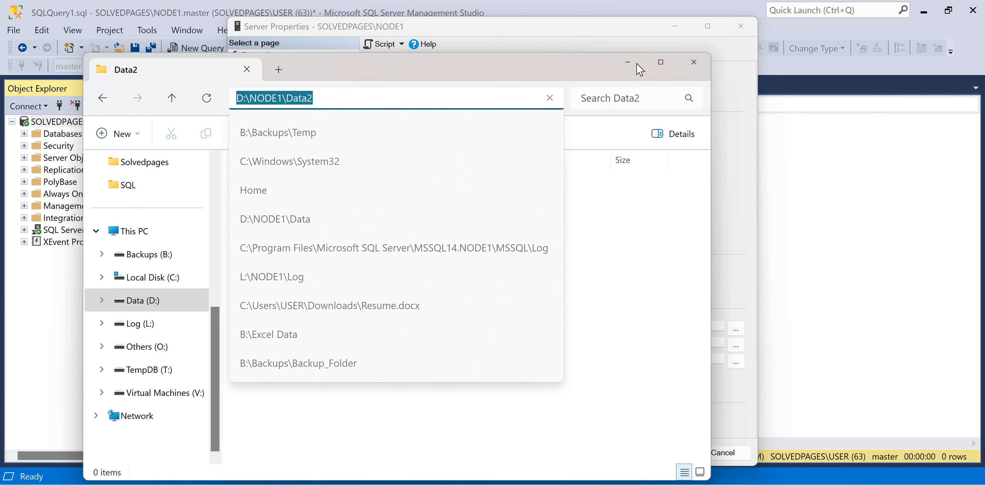
Return to the server properties and set the default data location to D:\NODE1\Data2.
left_click(37, 313)
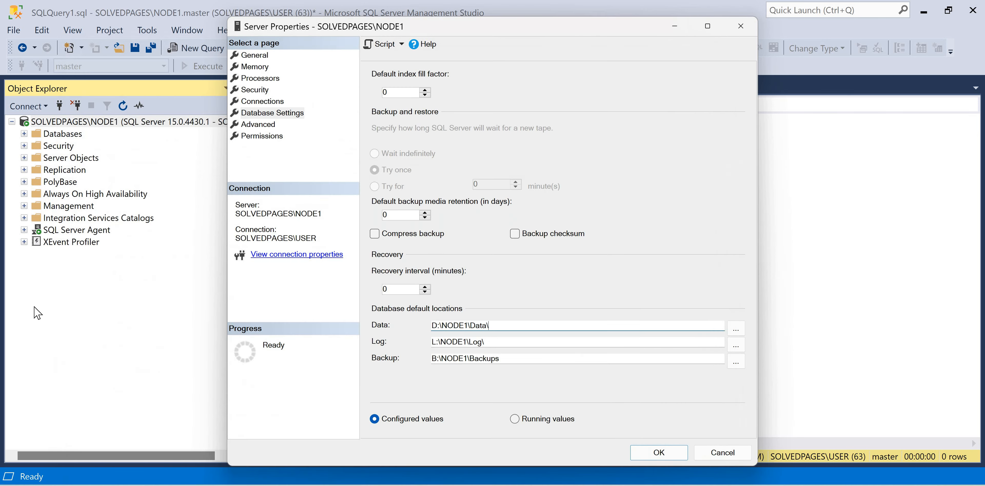
key("ctrl+a")
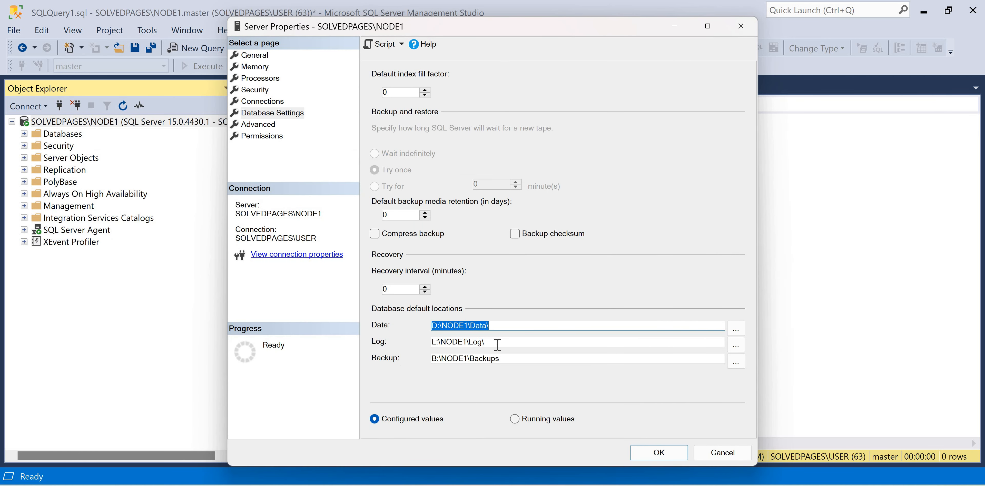
key("ctrl+v")
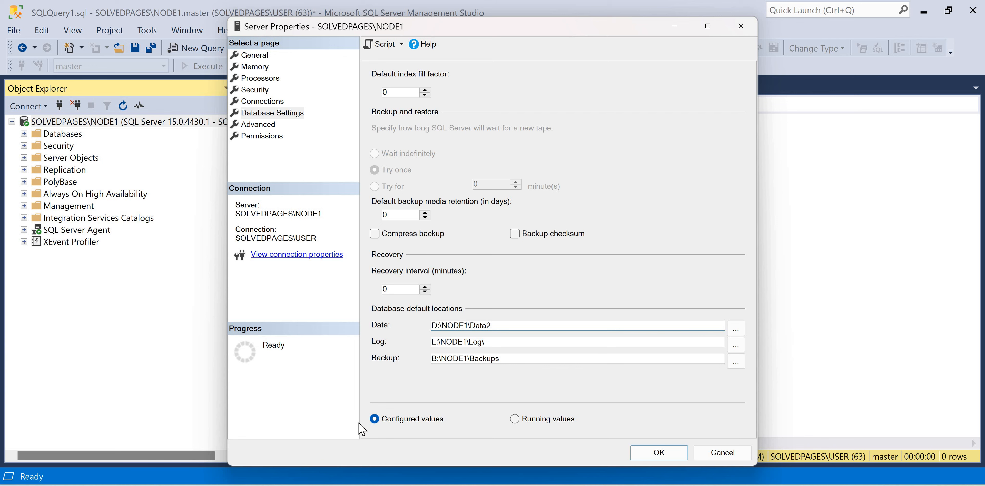
Switch to File Explorer, open the Log2 folder inside L:\NODE1 and copy its path.
key("alt+Tab")
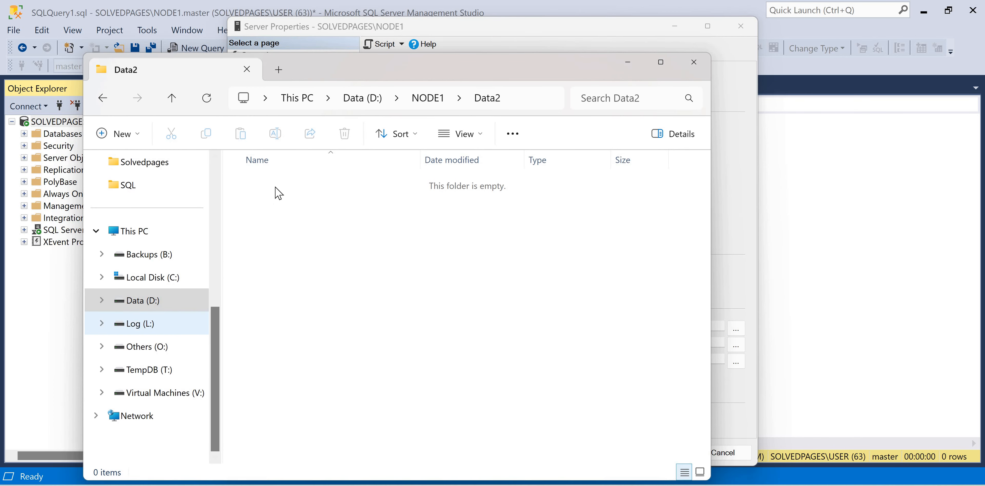
left_click(141, 324)
double_click(265, 184)
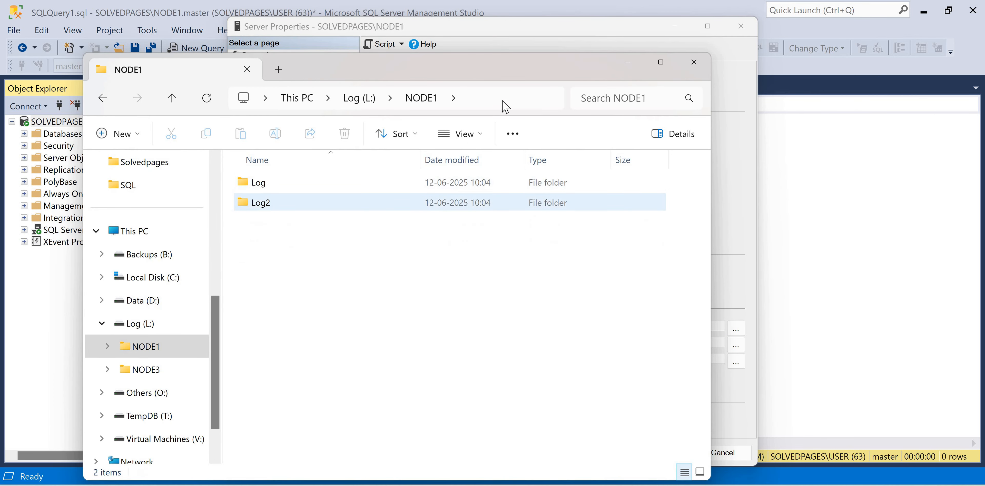
key("Return")
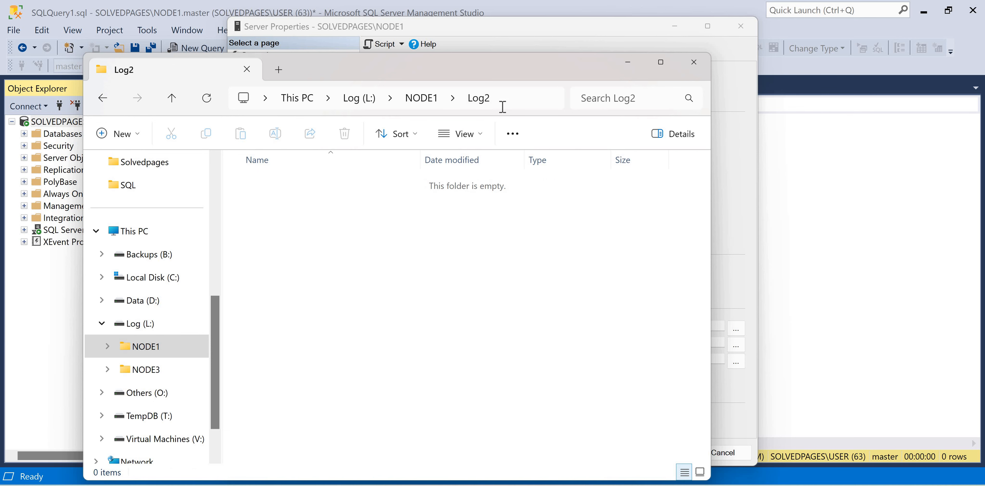
left_click(502, 106)
key("ctrl+c")
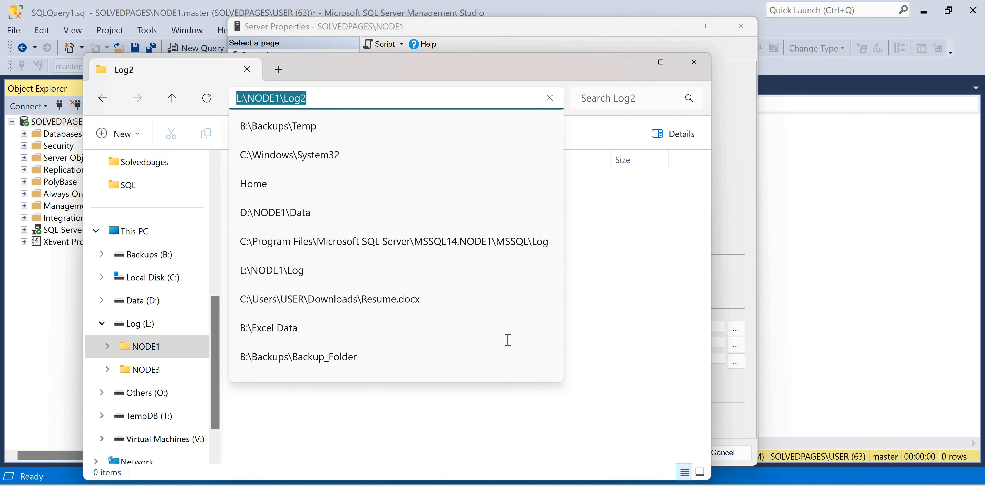
Set the default log location to L:\NODE1\Log2 in the server properties and apply the changed database settings.
key("alt+Tab")
left_click_drag(432, 342, 681, 459)
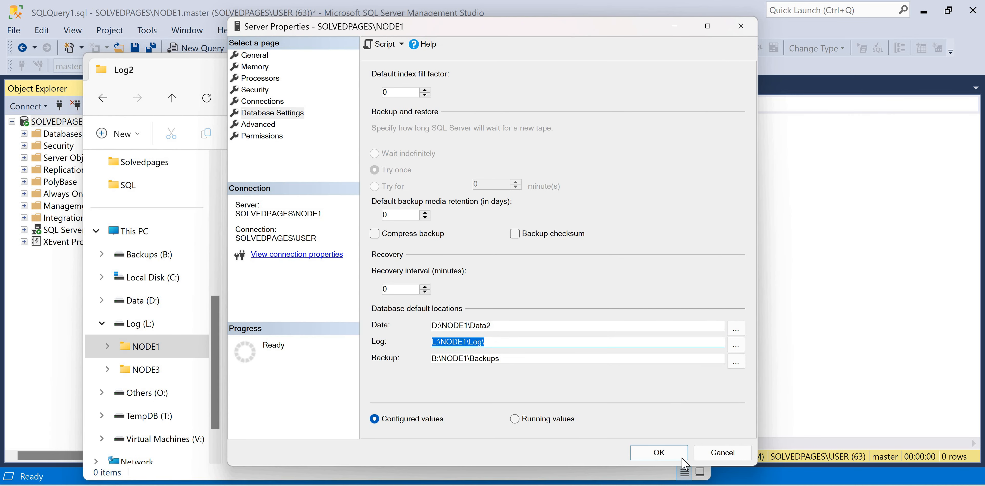
key("ctrl+v")
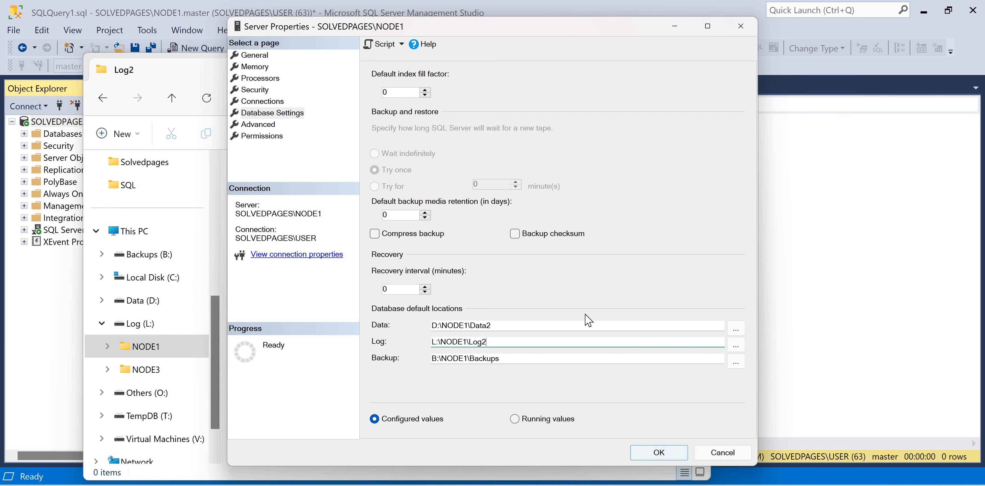
key("alt+Tab")
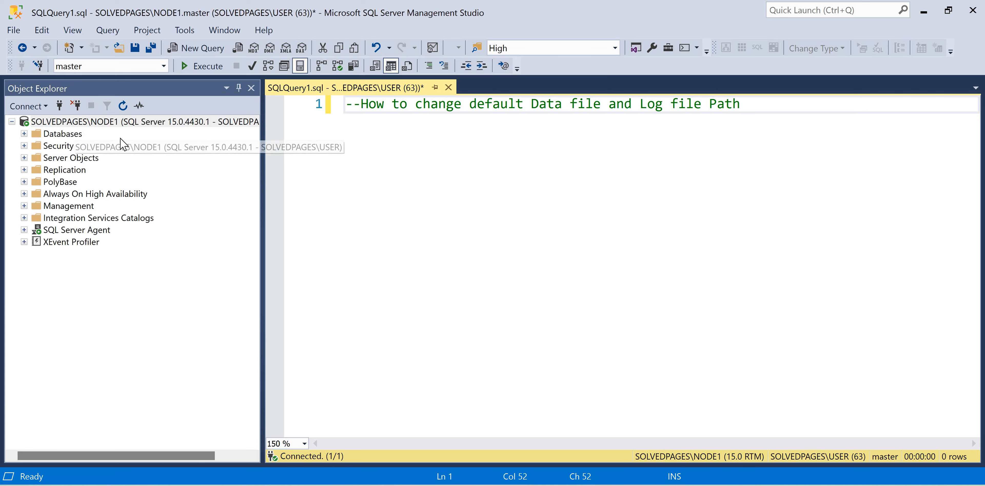
Reopen the server properties, check the default data and log locations under Database Settings, and close the dialog.
right_click(77, 122)
left_click(162, 329)
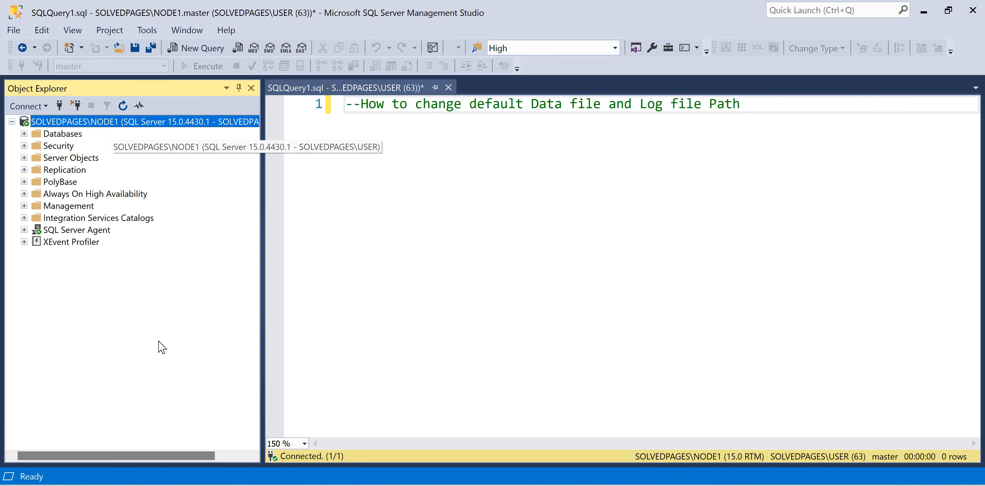
right_click(111, 123)
left_click(141, 341)
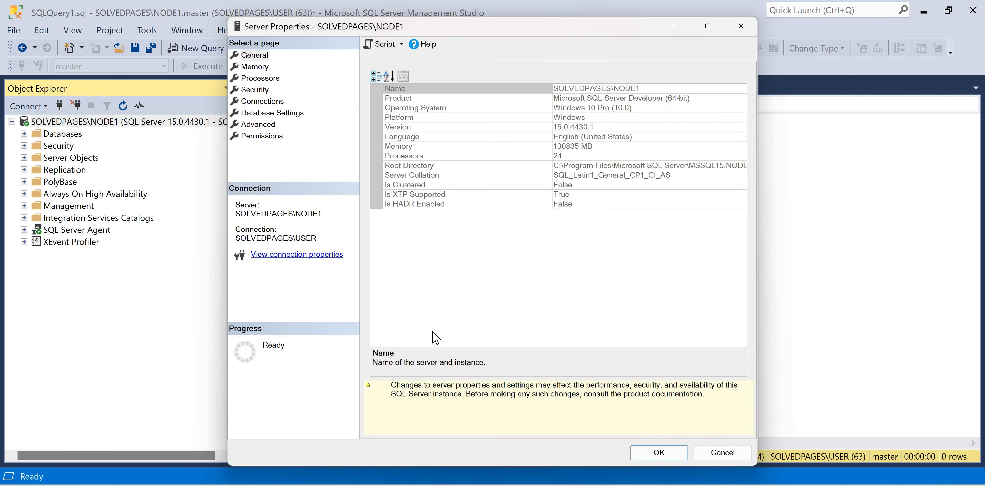
left_click(273, 113)
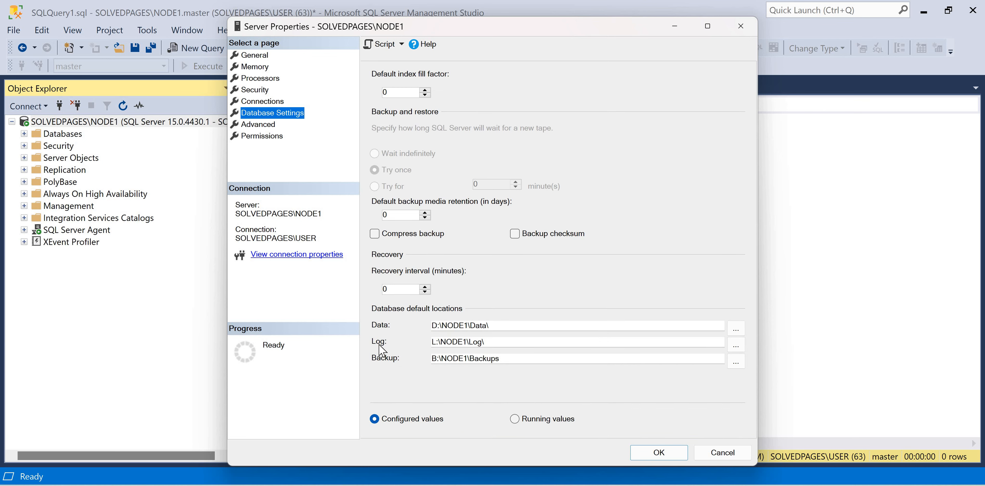
left_click(625, 411)
key("Tab")
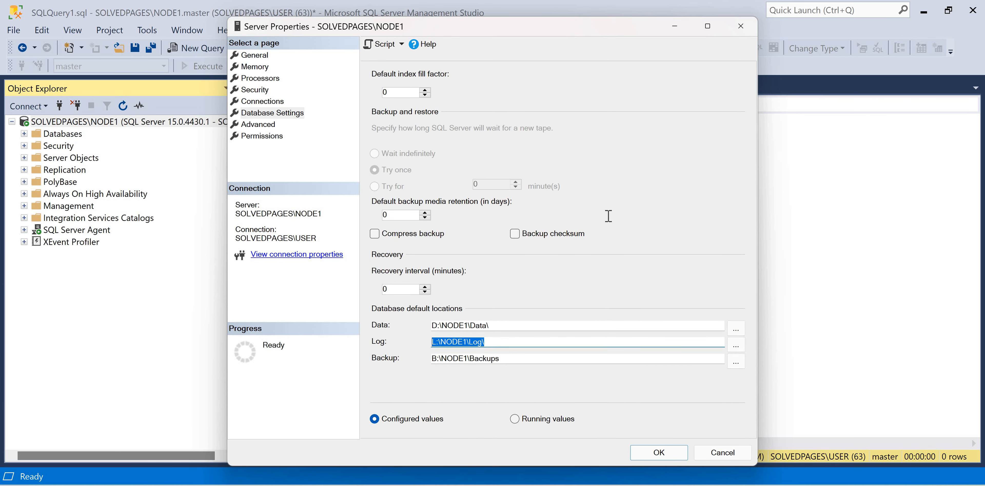
key("Escape")
left_click_drag(768, 108, 345, 106)
left_click(769, 107)
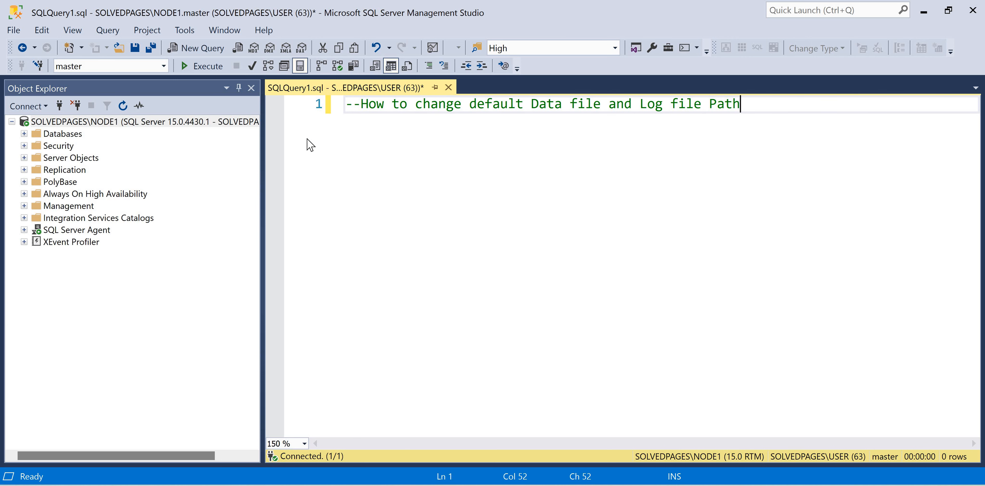
Switch to SQL Server Configuration Manager, restart the SQL Server (NODE1) service, and return to Management Studio.
left_click(653, 484)
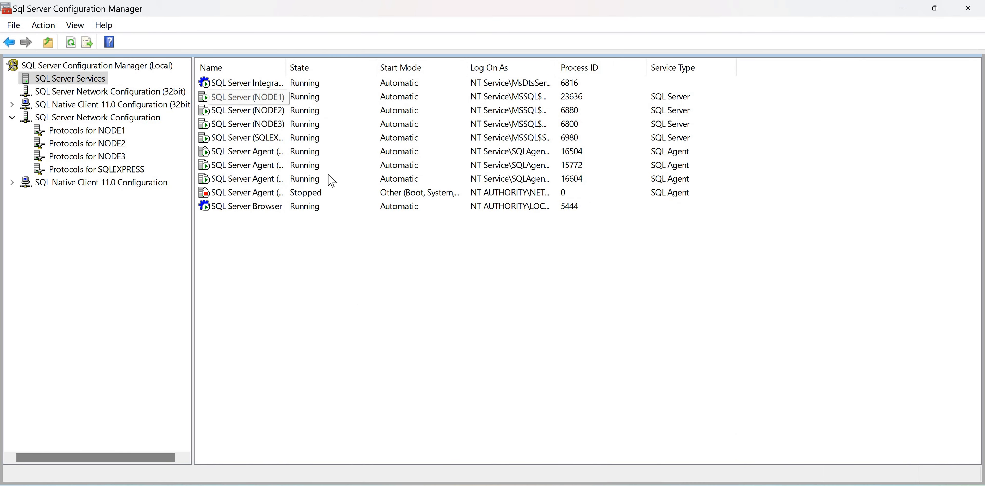
right_click(275, 98)
left_click(313, 173)
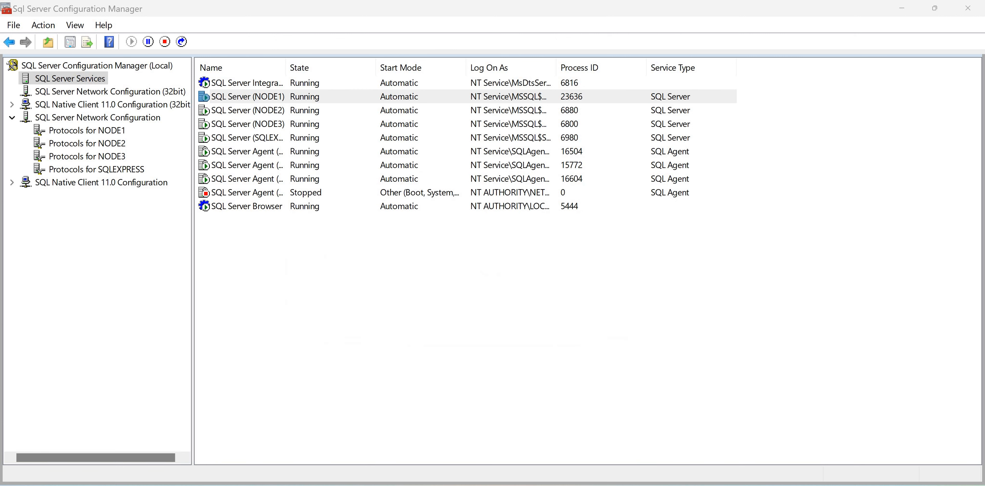
mouse_move(653, 485)
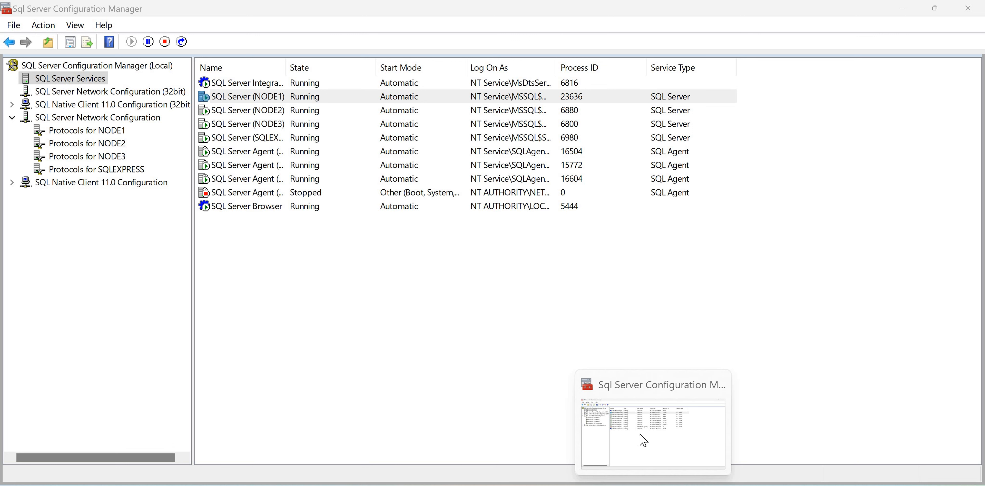
left_click(654, 452)
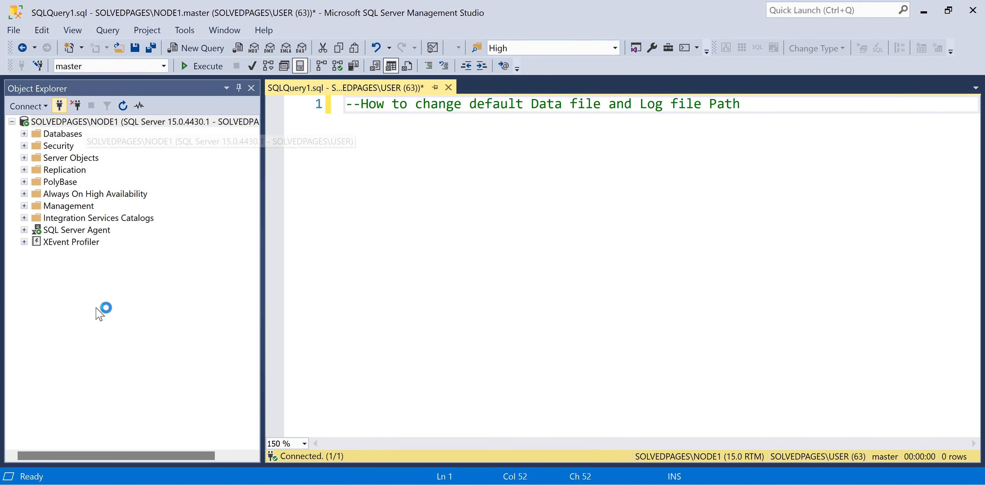
Verify the default data and log locations on the Database Settings page of the restarted instance's properties.
right_click(61, 122)
left_click(157, 351)
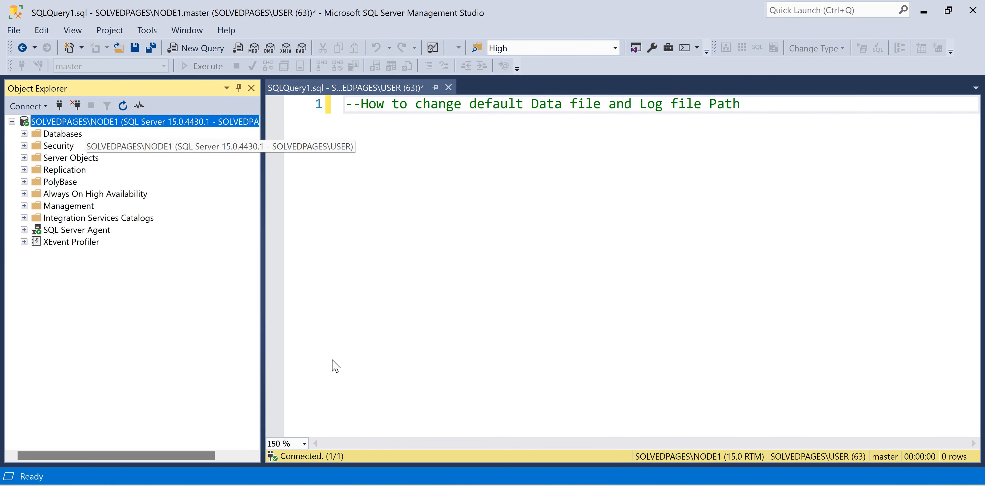
right_click(90, 119)
key("Return")
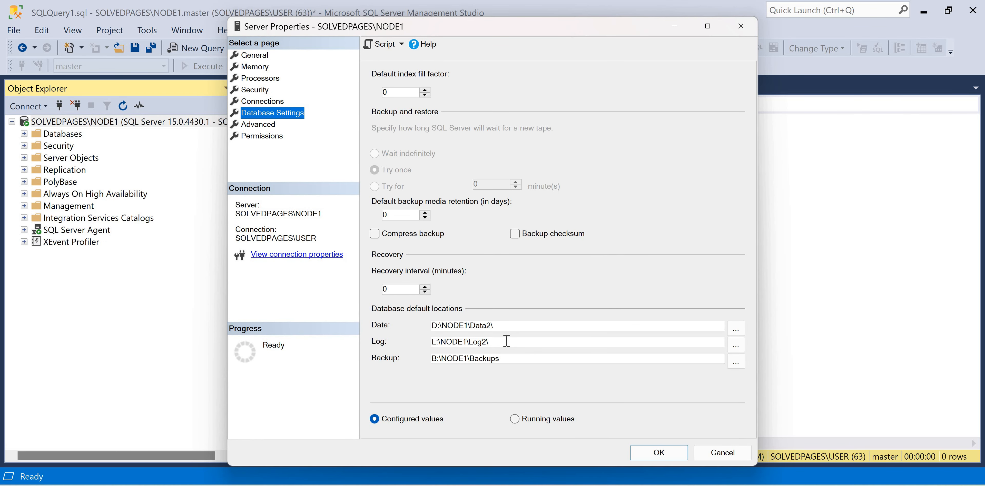
key("Tab")
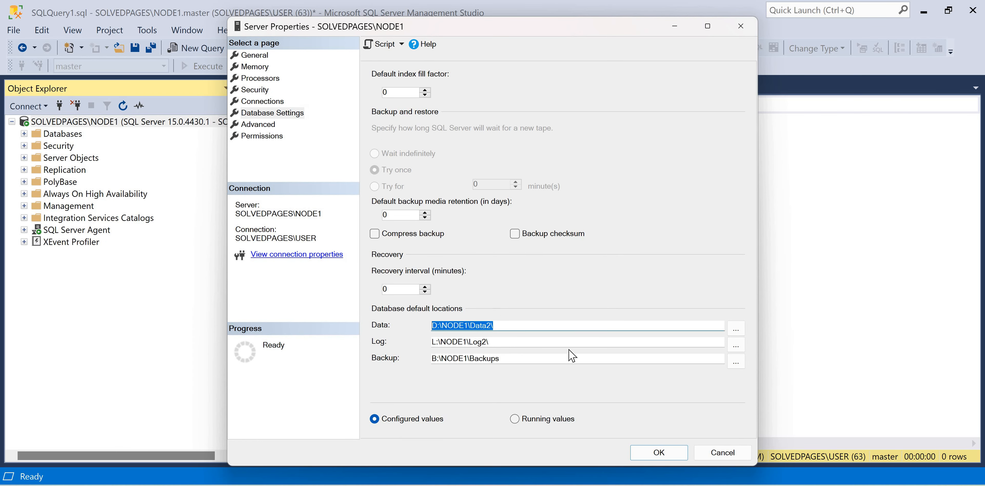
key("Tab")
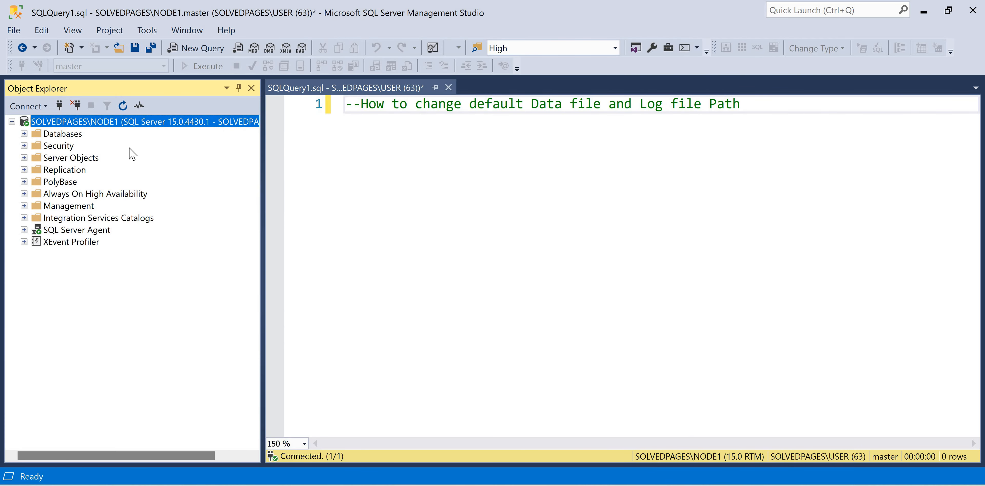
Create a new database named T3 on the instance with the default owner and file settings.
right_click(67, 137)
key("Up")
key("Up")
key("Up")
key("Return")
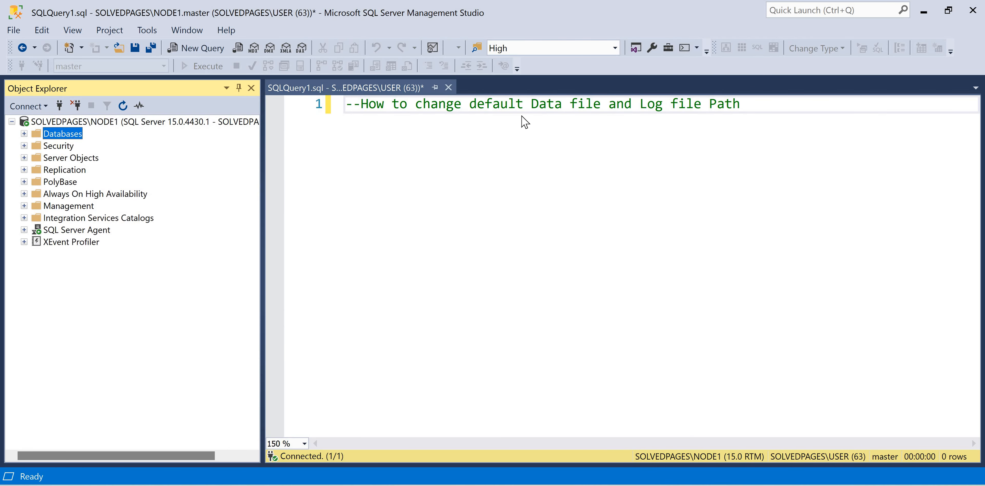
type("T3")
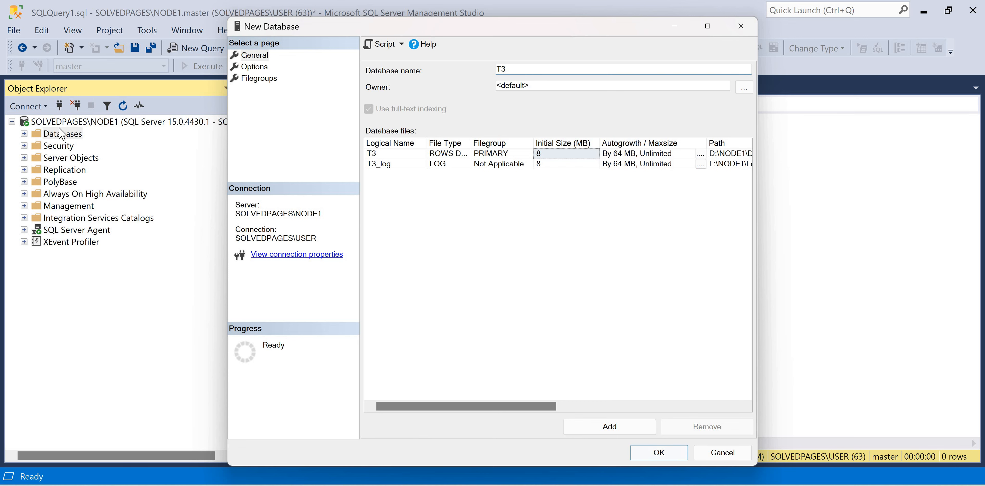
key("Return")
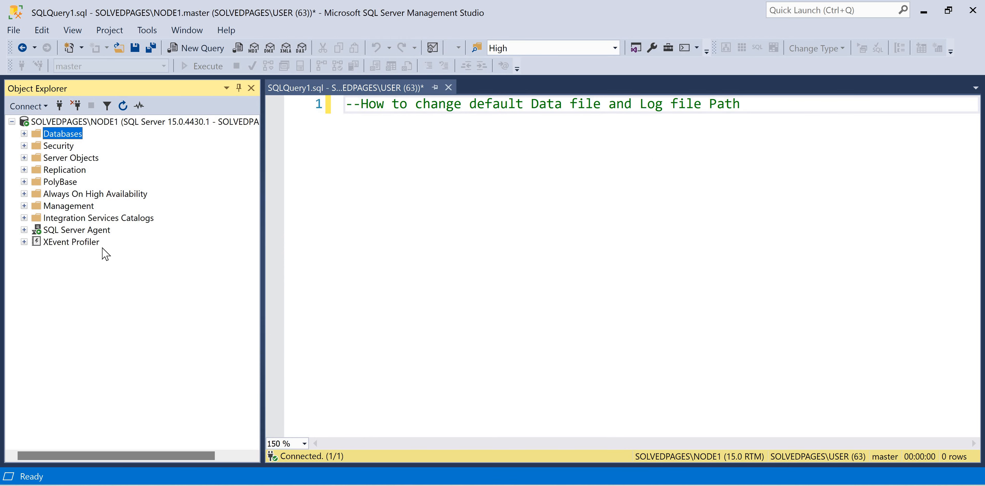
Refresh the Databases folder, check the T3 database's file paths on the Files page of its properties, and collapse the folder.
key("shift+F10")
left_click(83, 261)
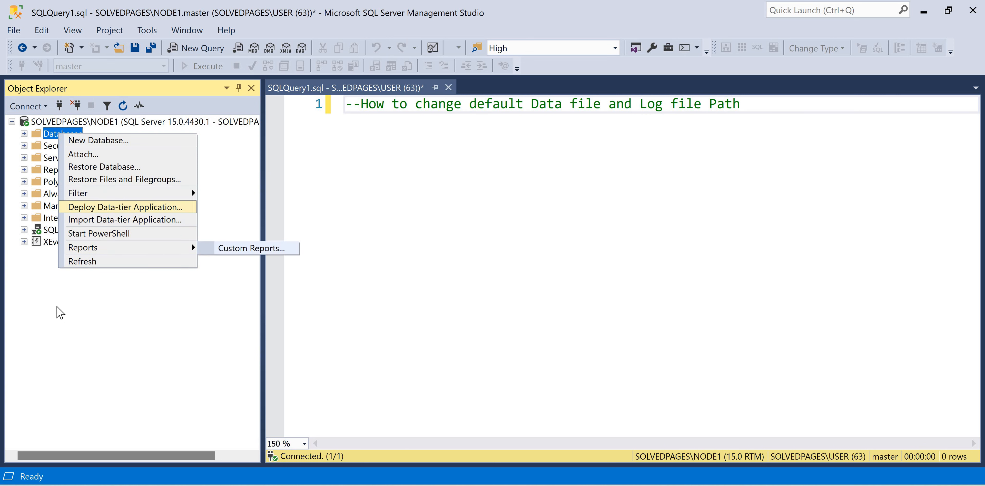
right_click(59, 290)
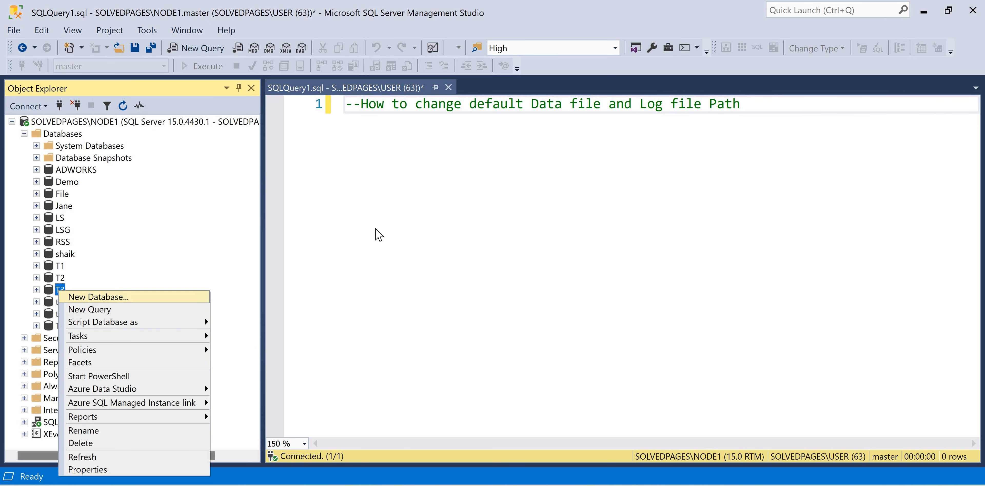
left_click(106, 467)
left_click(257, 71)
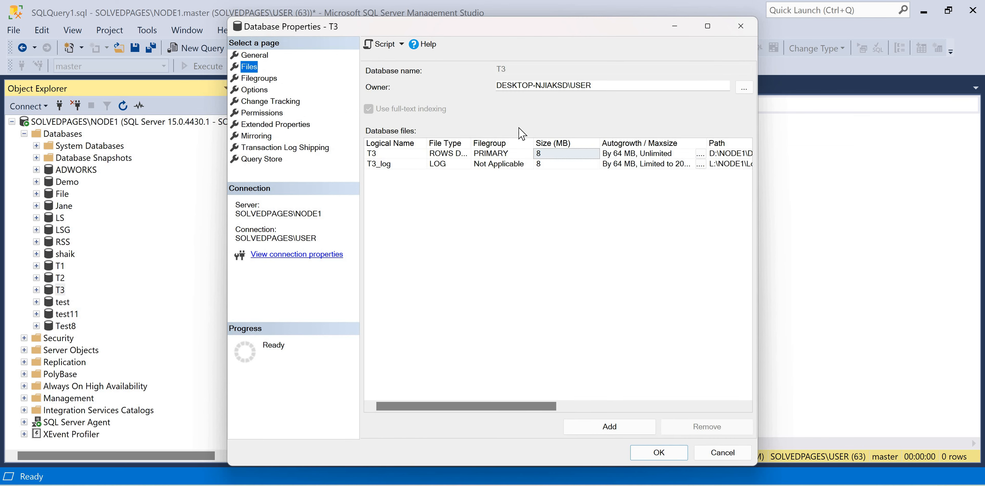
left_click(707, 26)
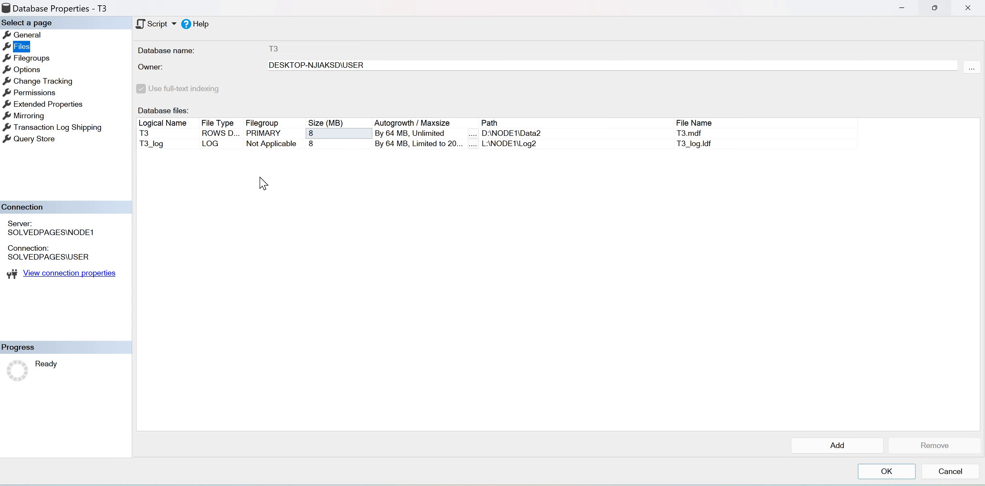
left_click(968, 8)
left_click(24, 134)
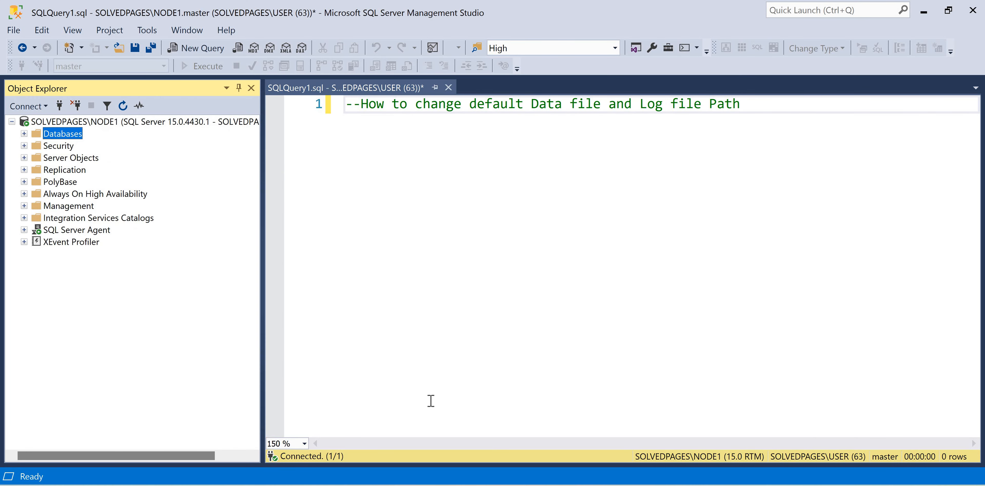
Switch to Registry Editor by running regedit and maximize its window.
key("super+r")
type("re")
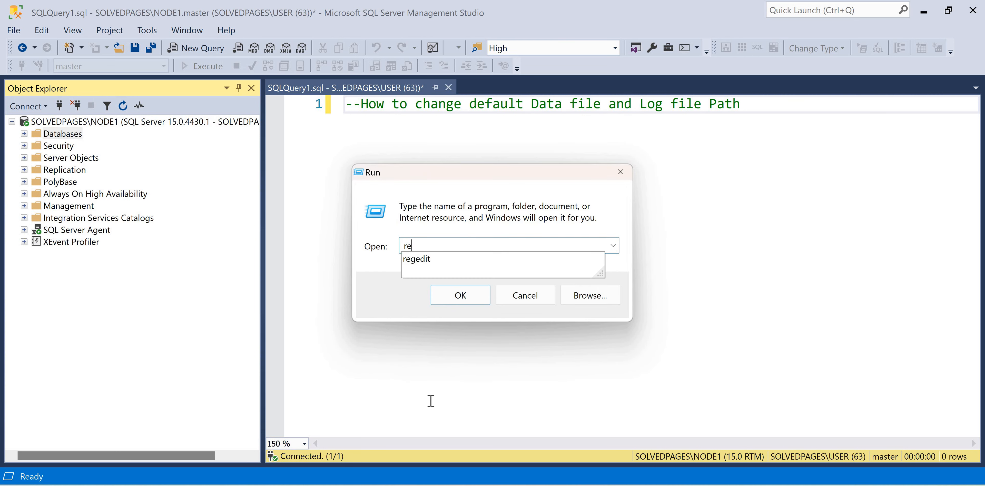
type("gedit")
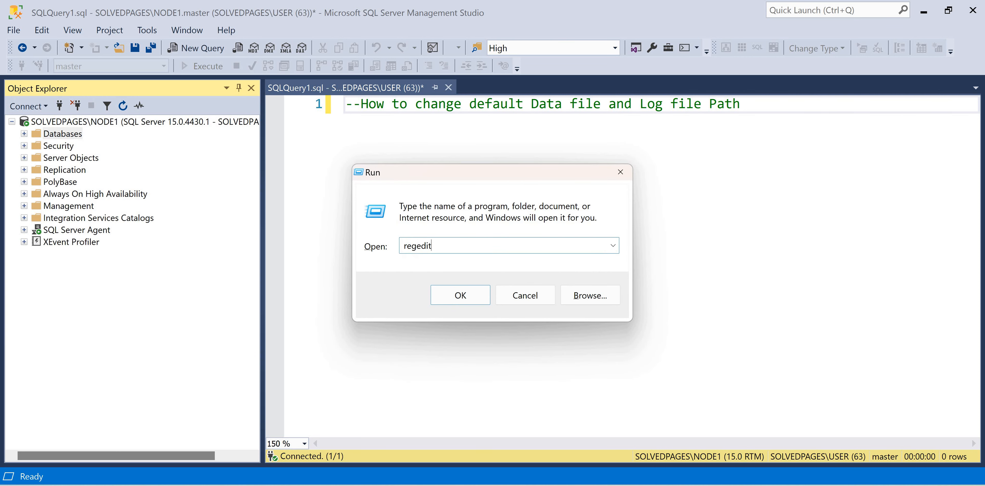
key("Return")
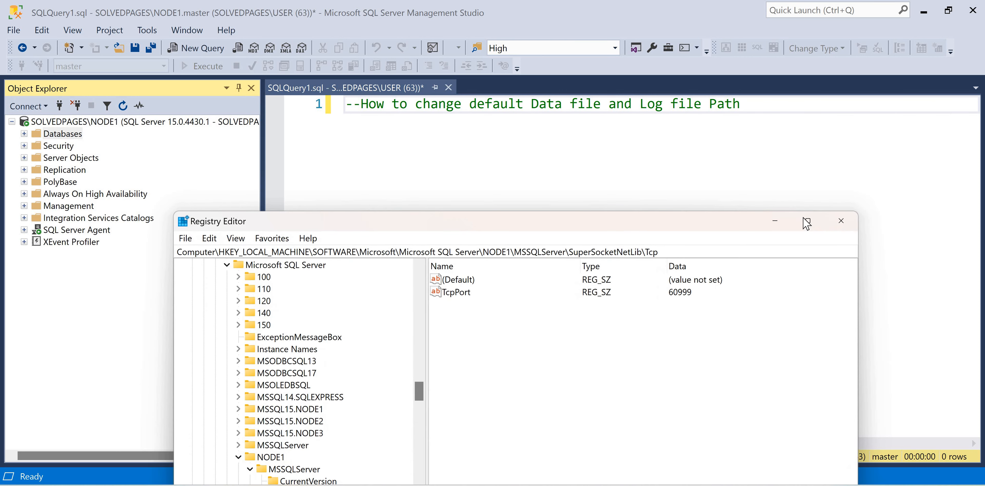
key("super+Up")
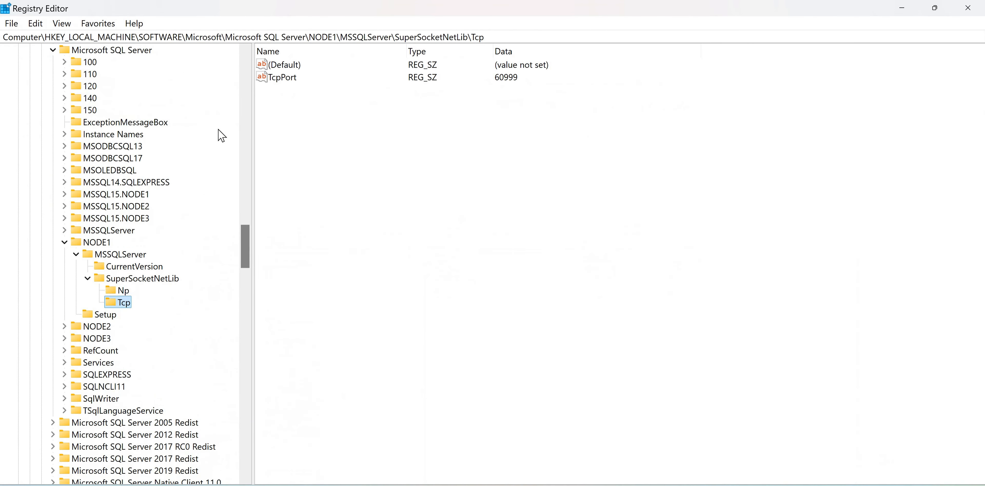
Browse the registry to HKEY_LOCAL_MACHINE\SOFTWARE\Microsoft\Microsoft SQL Server\MSSQL15.NODE1\MSSQLServer and open its DefaultData value.
scroll(198, 136, "up", 20)
scroll(20, 92, "up", 10)
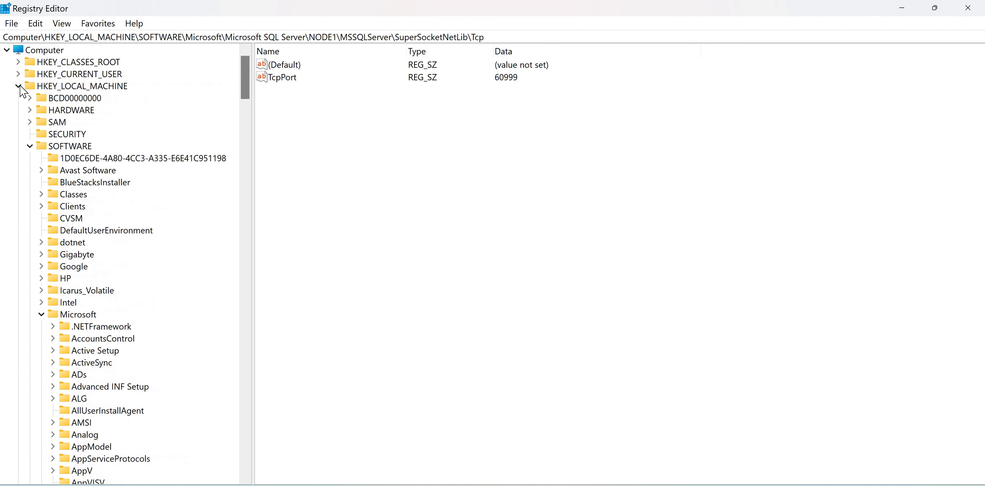
left_click(19, 86)
key("Right")
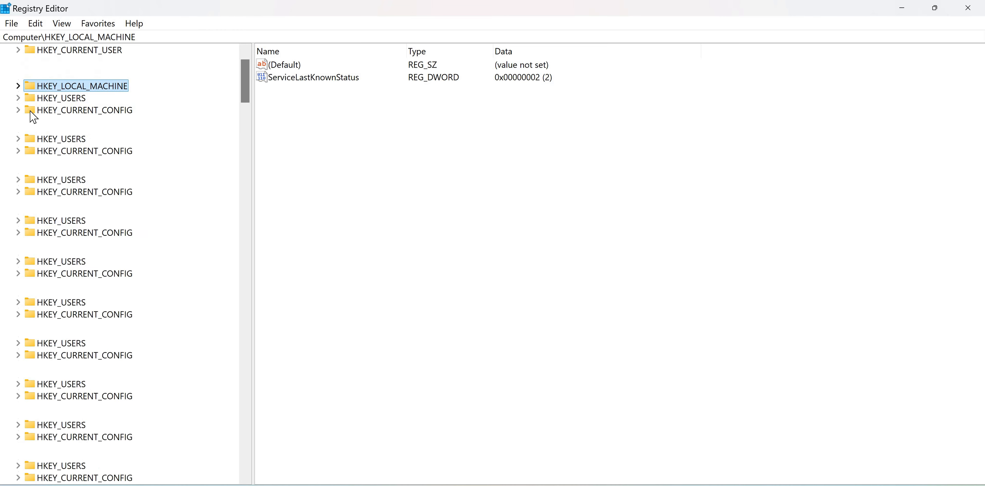
left_click(29, 110)
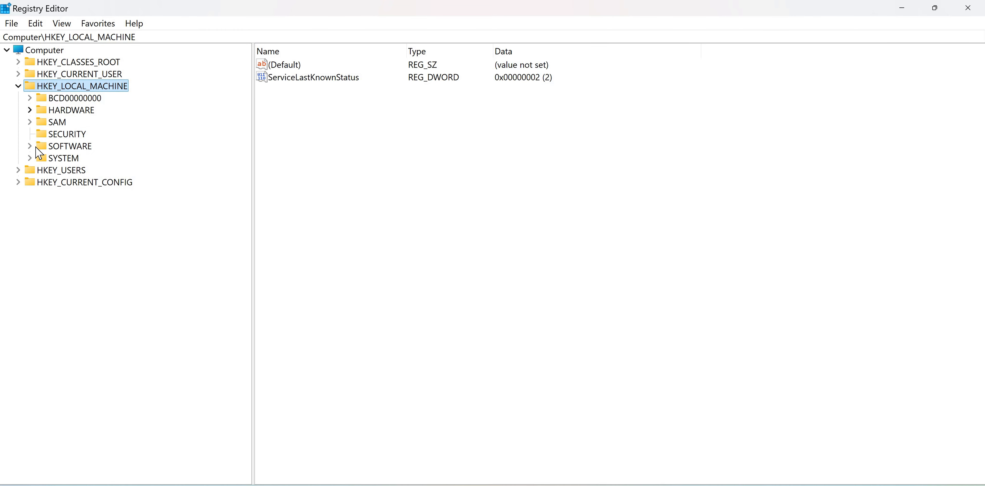
left_click(31, 146)
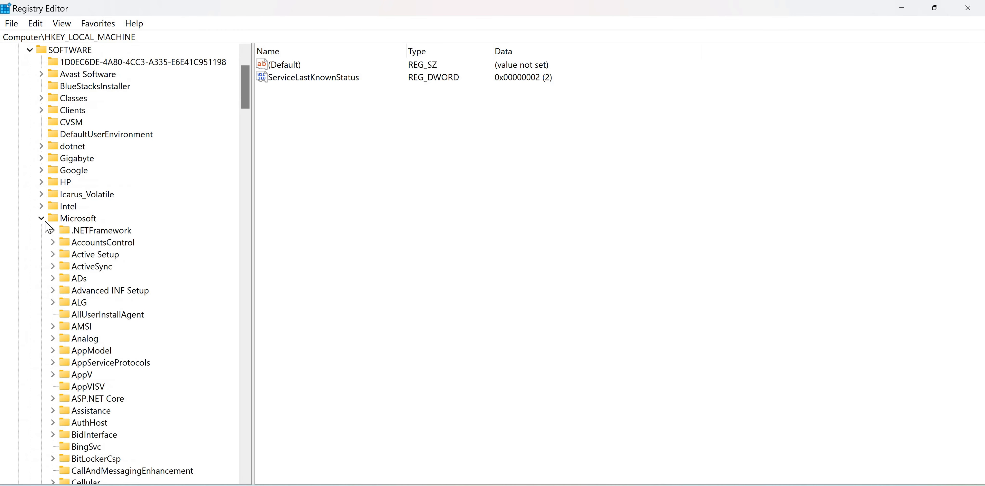
scroll(66, 238, "down", 20)
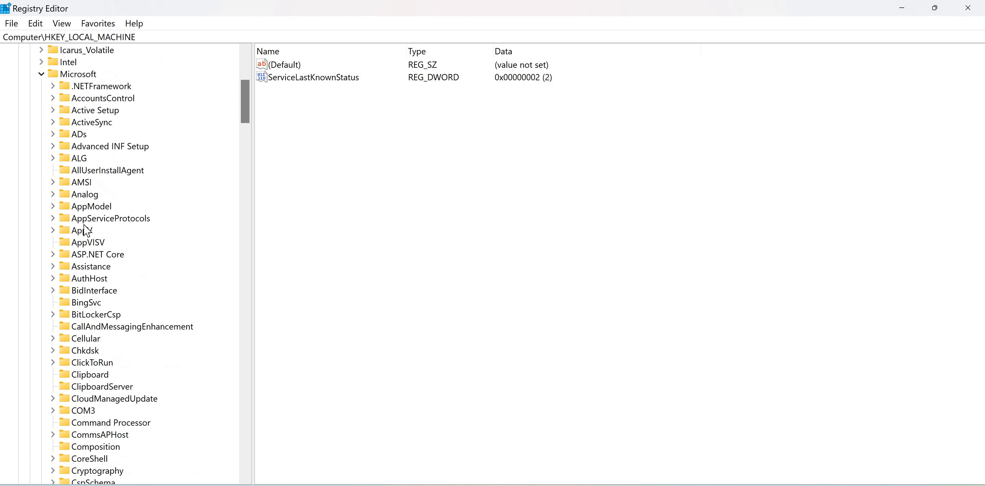
scroll(88, 198, "down", 15)
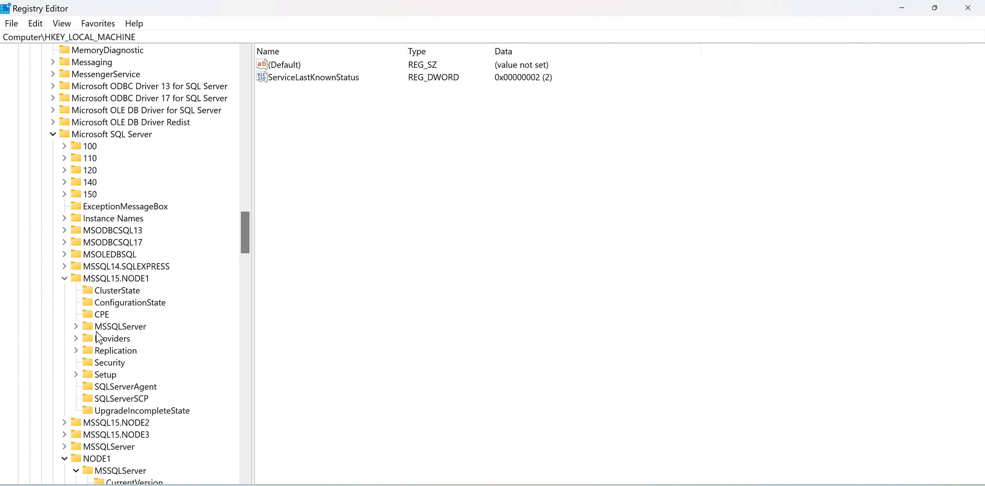
left_click(76, 327)
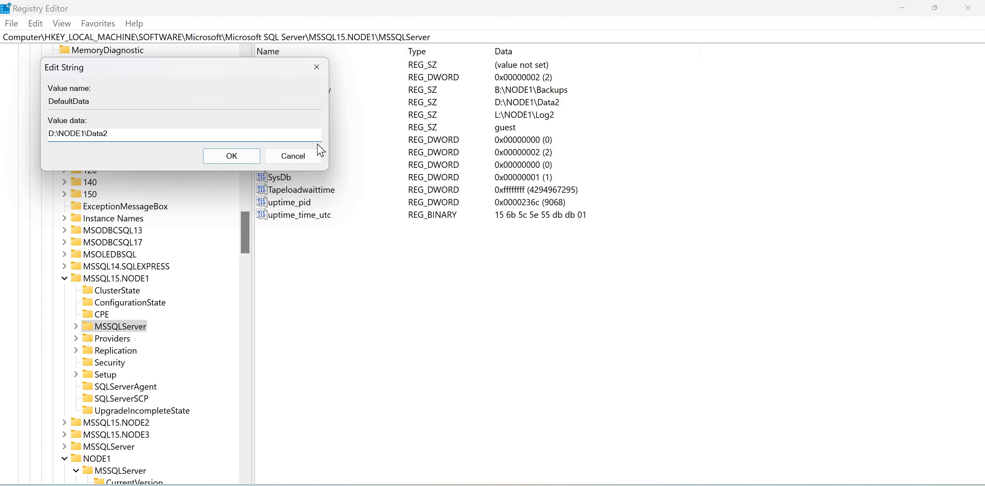
Close the DefaultData value unchanged, inspect the DefaultLog value, and return to Management Studio.
key("Escape")
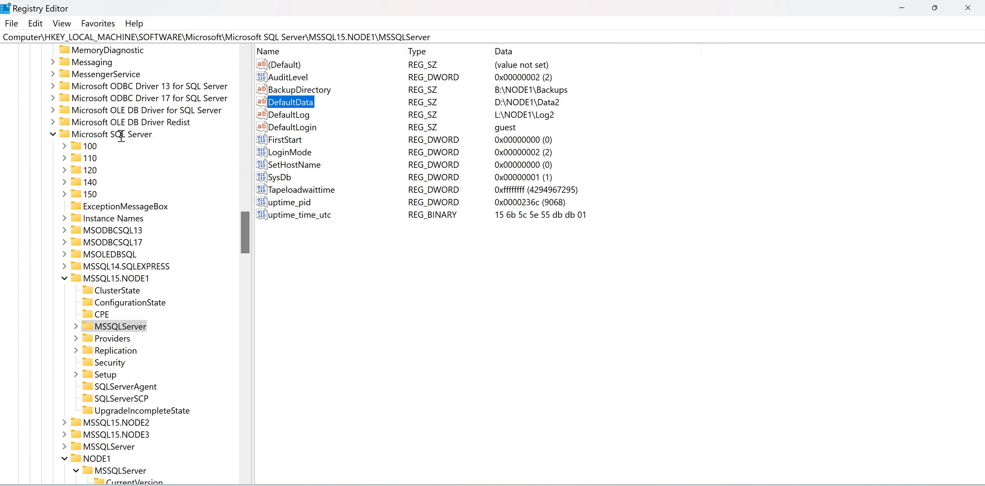
key("Down")
key("Return")
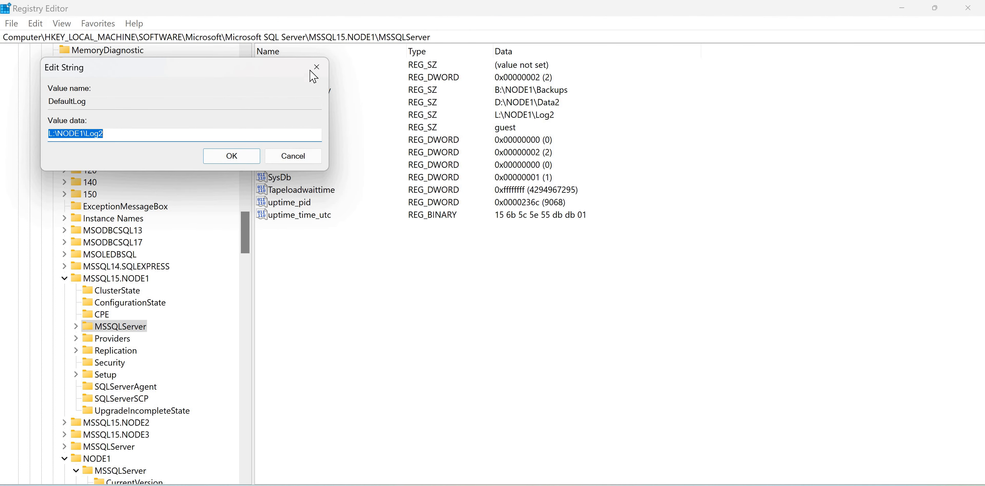
key("Escape")
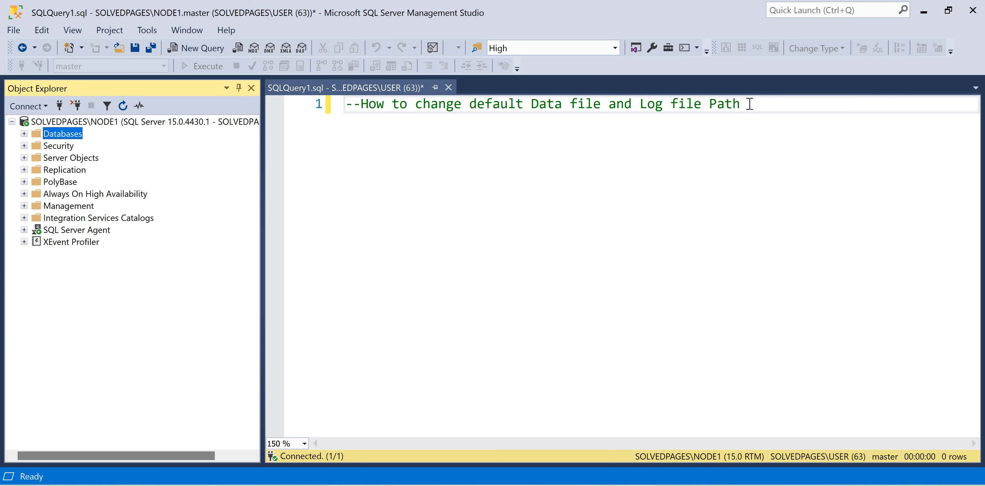
left_click_drag(750, 104, 341, 102)
key("End")
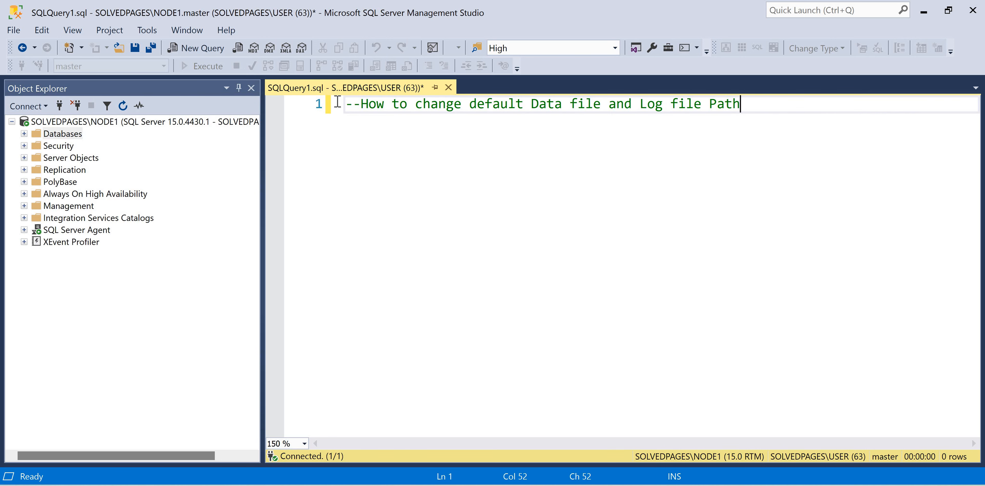
left_click_drag(752, 125, 343, 107)
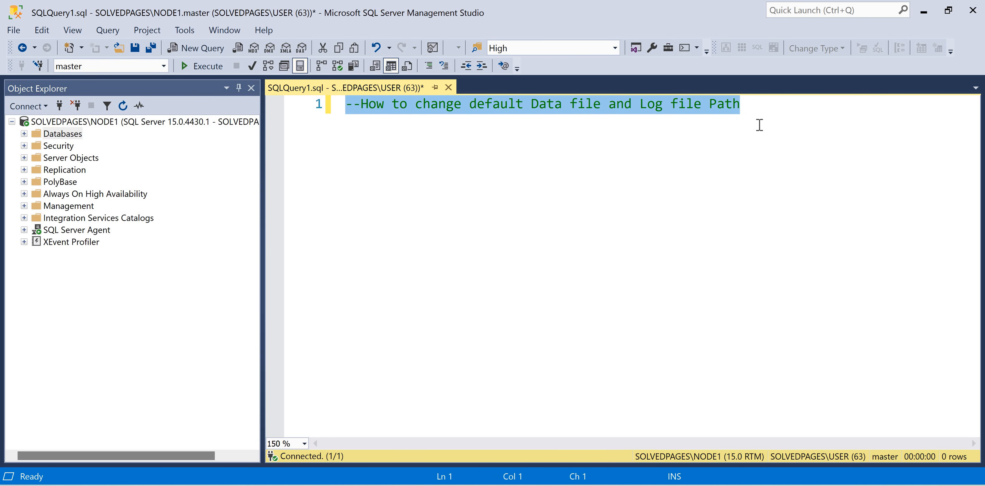
left_click(763, 110)
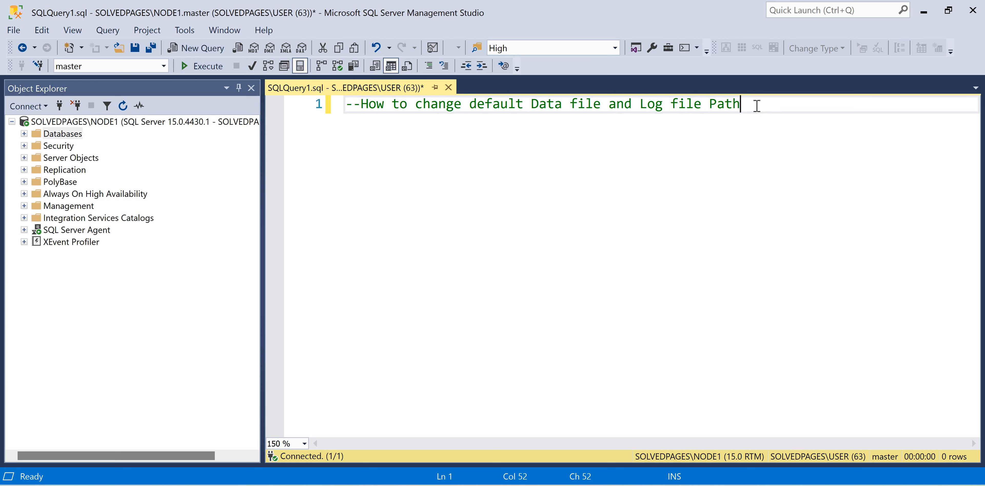